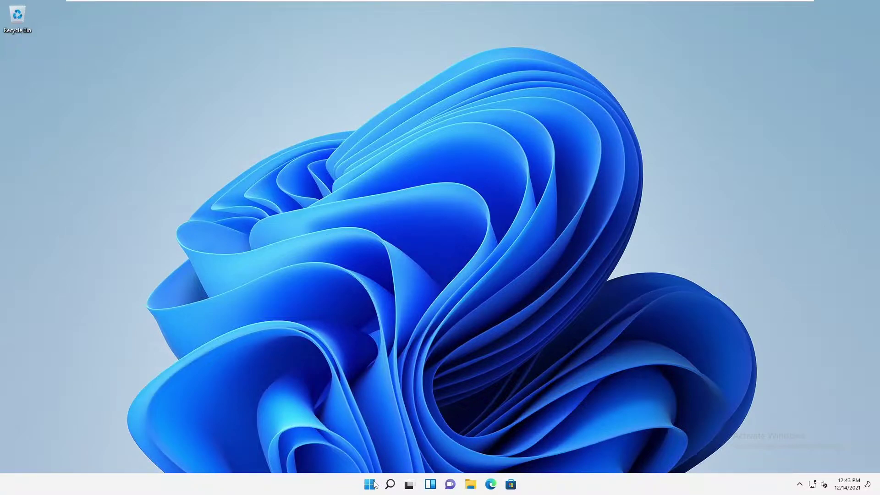
# Launch Settings from Start, go to the Windows Update page and run Check for updates
pyautogui.click(373, 484)
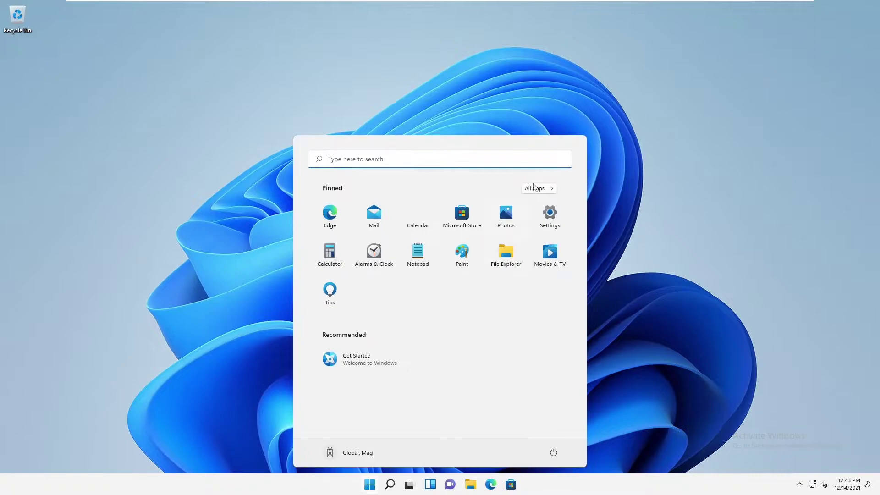
pyautogui.click(551, 220)
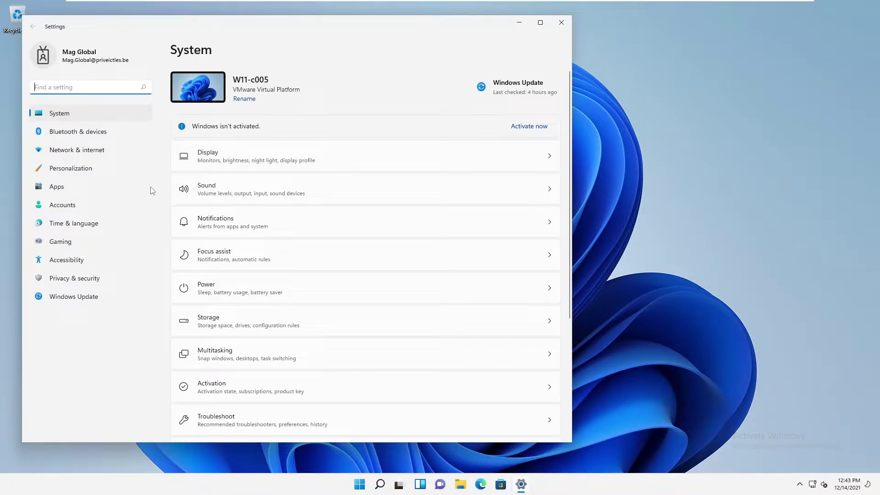
pyautogui.click(85, 296)
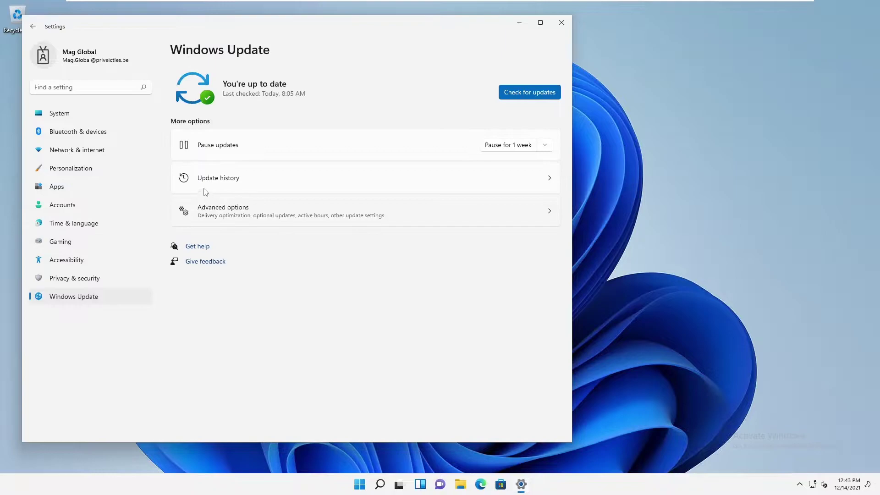
pyautogui.click(519, 95)
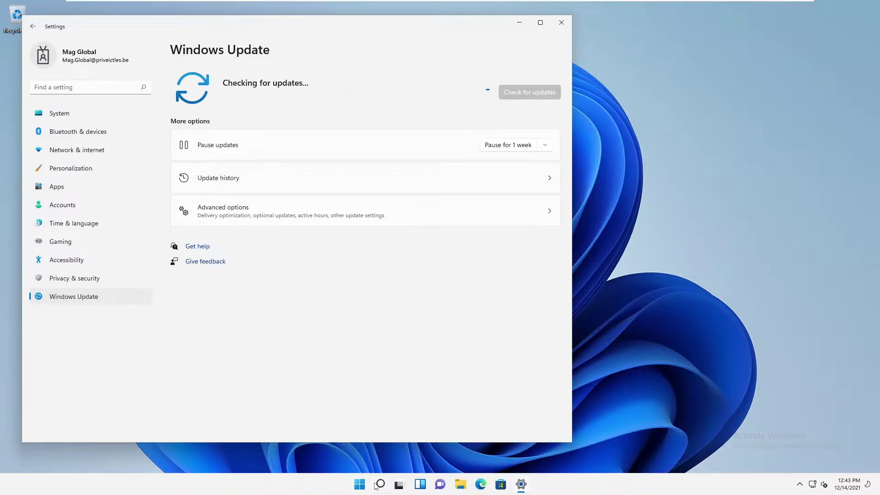
pyautogui.moveTo(375, 486)
# Search Windows for 'servic' and launch the Services console from the results
pyautogui.click(380, 484)
pyautogui.write('se')
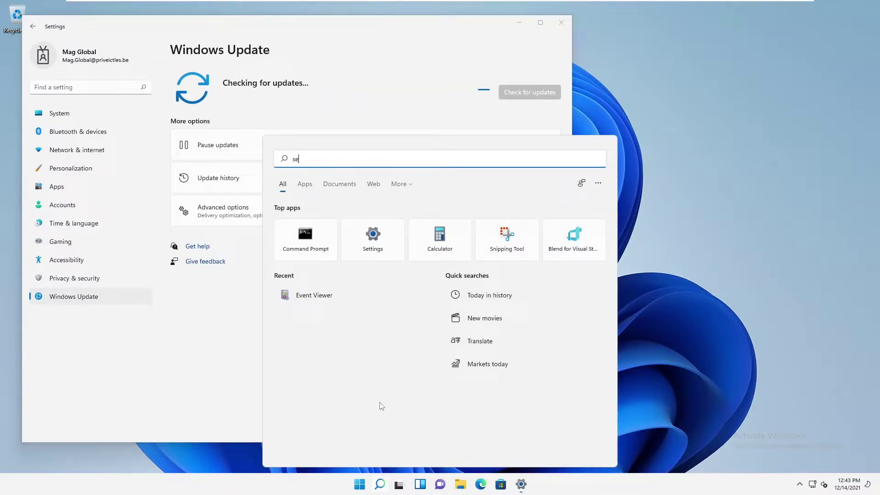
pyautogui.write('rvices')
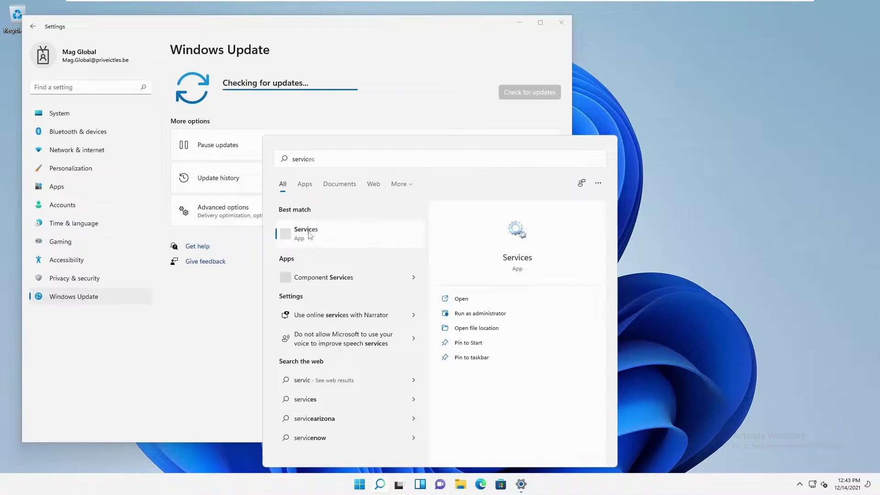
pyautogui.click(309, 234)
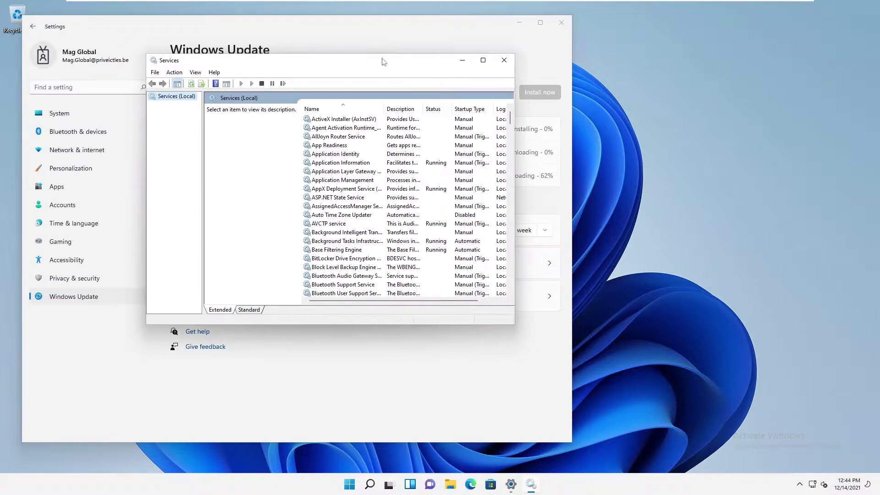
# Find the Windows Update service in the Standard view and open its Properties
pyautogui.moveTo(383, 59); pyautogui.dragTo(670, 72)
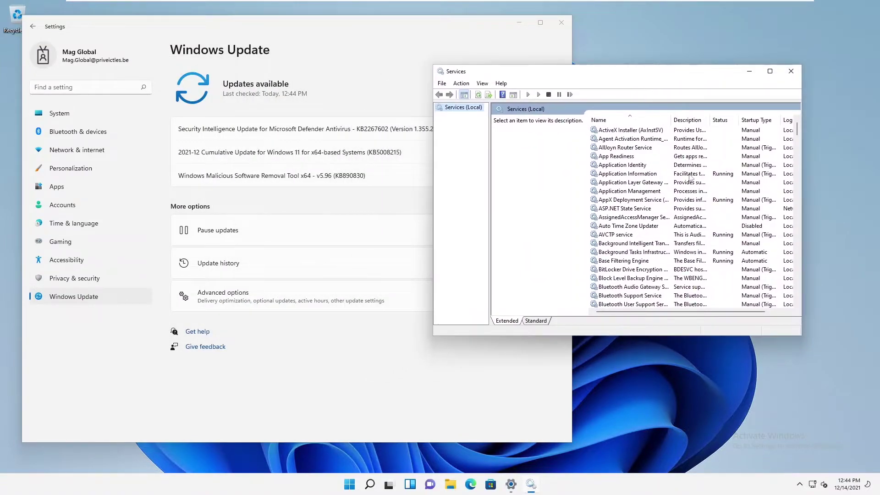
pyautogui.click(536, 320)
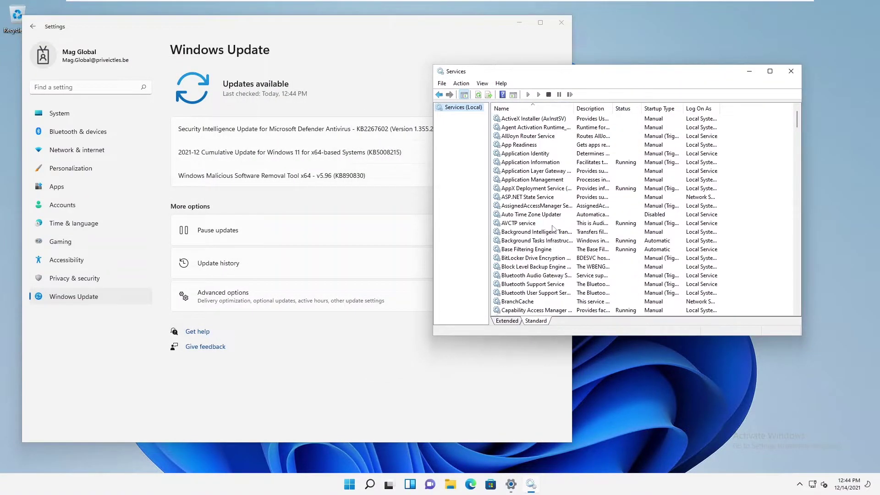
pyautogui.click(553, 224)
pyautogui.press('w')
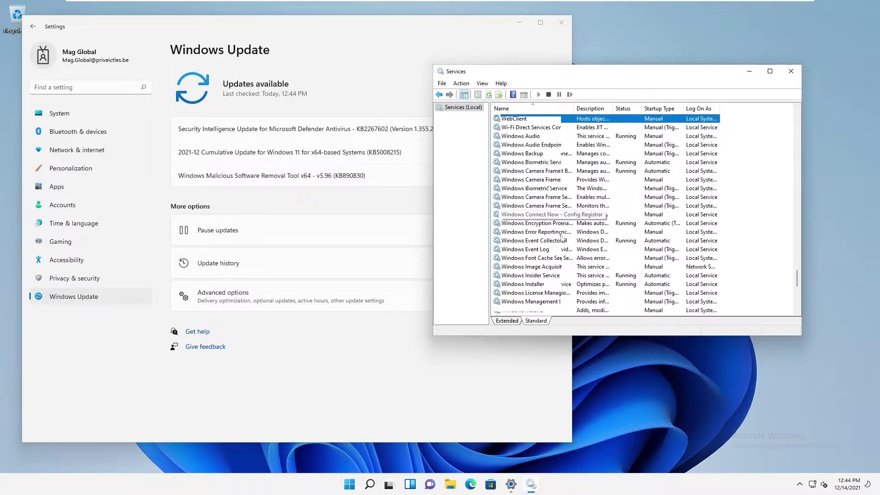
pyautogui.scroll(-7, 532, 247)
pyautogui.click(531, 278)
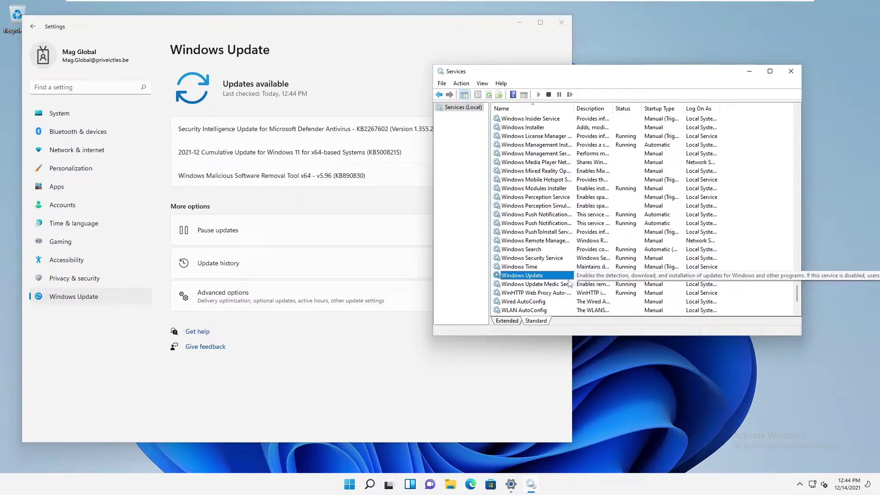
pyautogui.rightClick(531, 278)
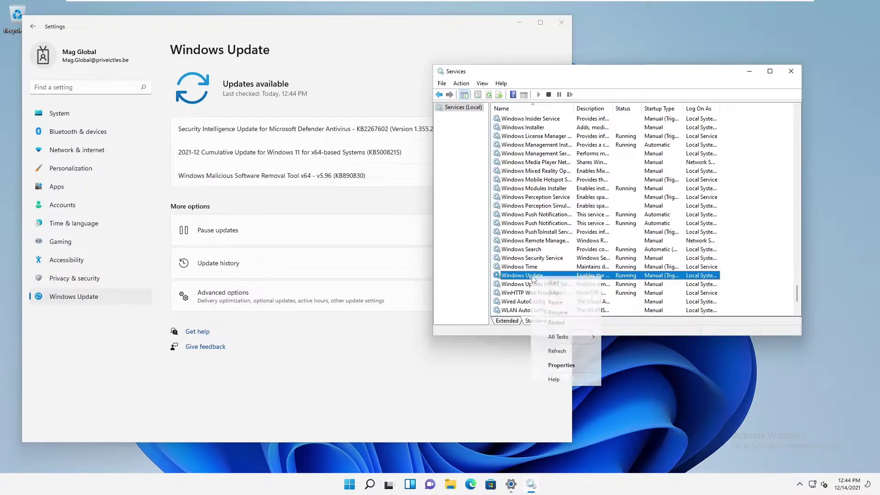
pyautogui.click(561, 365)
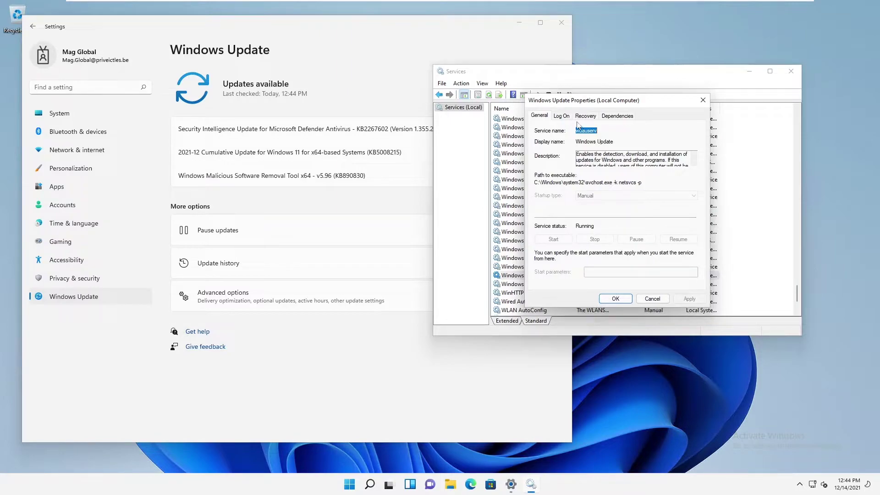
# Close the Windows Update properties, then close Services after dismissing the console error
pyautogui.click(703, 99)
pyautogui.click(782, 77)
pyautogui.click(507, 258)
pyautogui.click(791, 71)
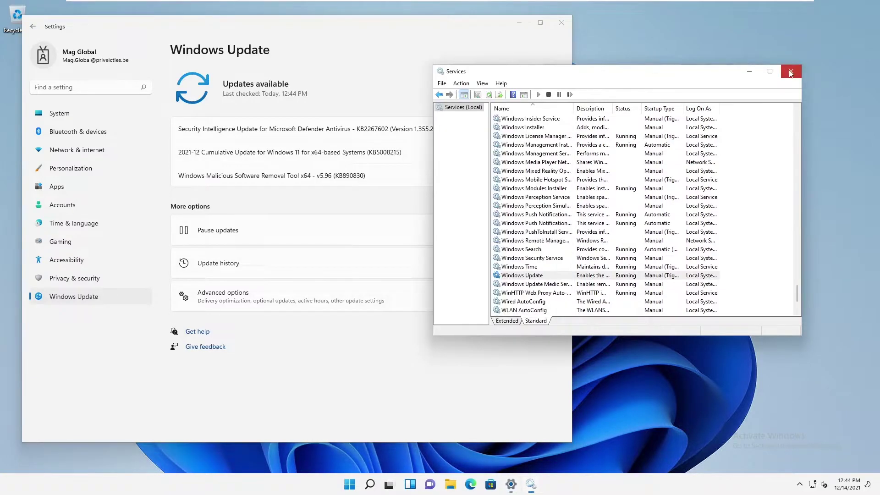
# Search 'serv' and launch the Services result, bringing up an administrator prompt
pyautogui.click(379, 485)
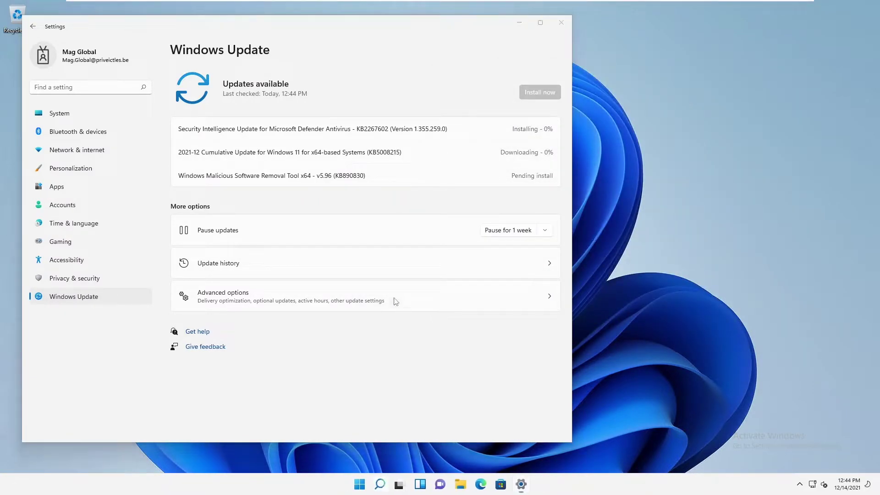
pyautogui.write('servic')
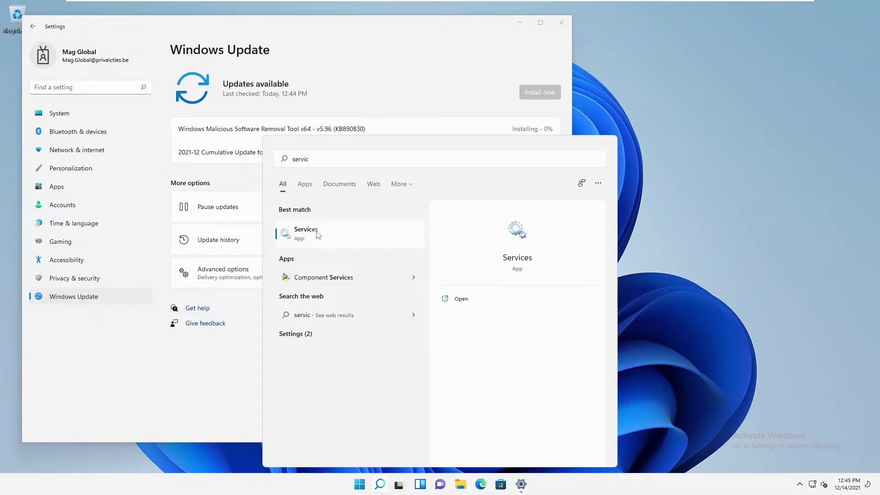
pyautogui.rightClick(318, 236)
pyautogui.click(355, 247)
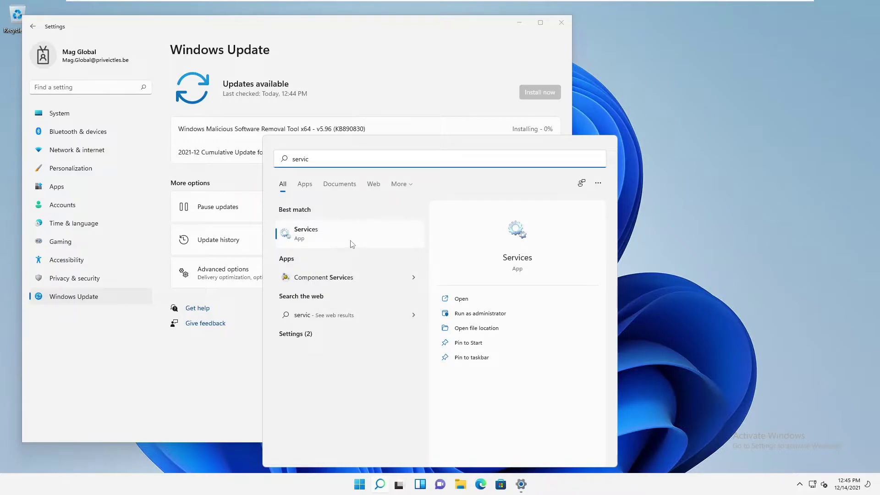
pyautogui.click(350, 244)
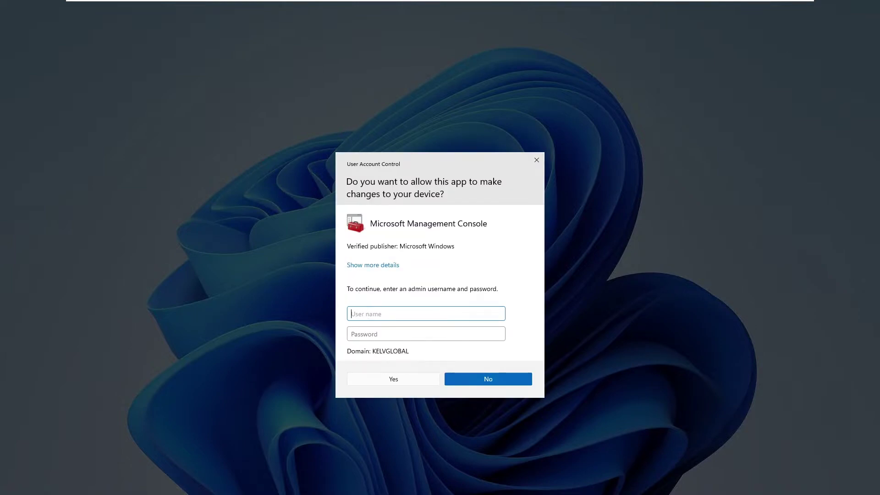
# Enter the administrator username and password in the UAC prompt and submit them
pyautogui.press('Tab')
pyautogui.write('***')
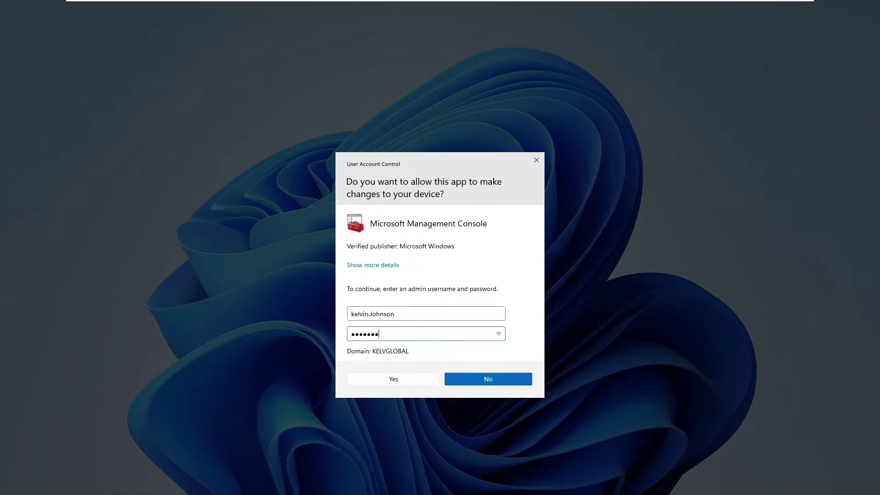
pyautogui.press('Return')
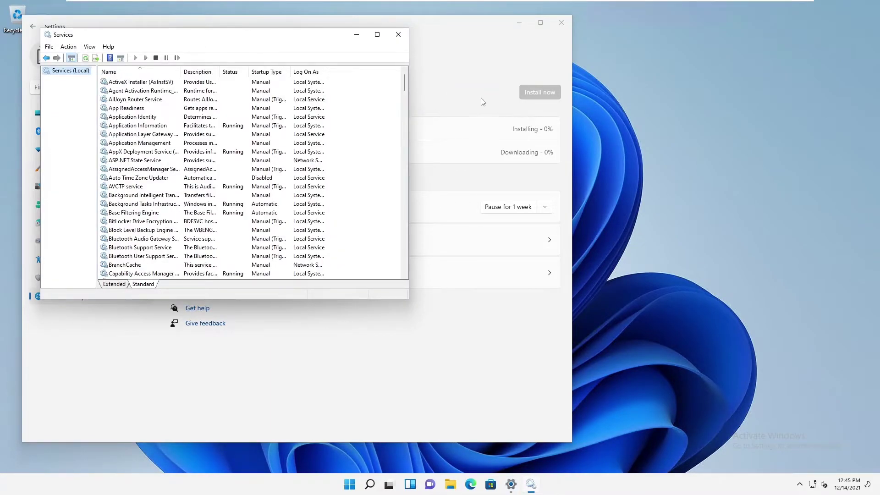
# Locate the Windows Update service in the list and open its Properties
pyautogui.moveTo(331, 38); pyautogui.dragTo(581, 76)
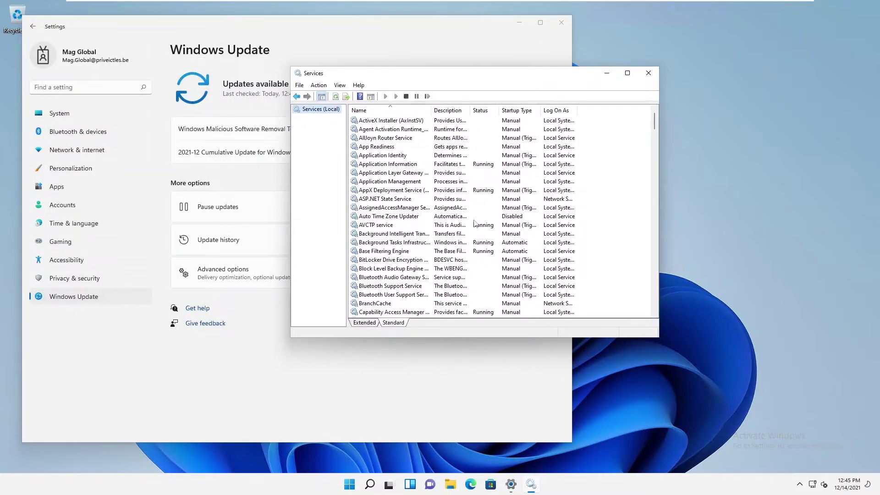
pyautogui.scroll(-5, 484, 214)
pyautogui.click(380, 306)
pyautogui.press('x')
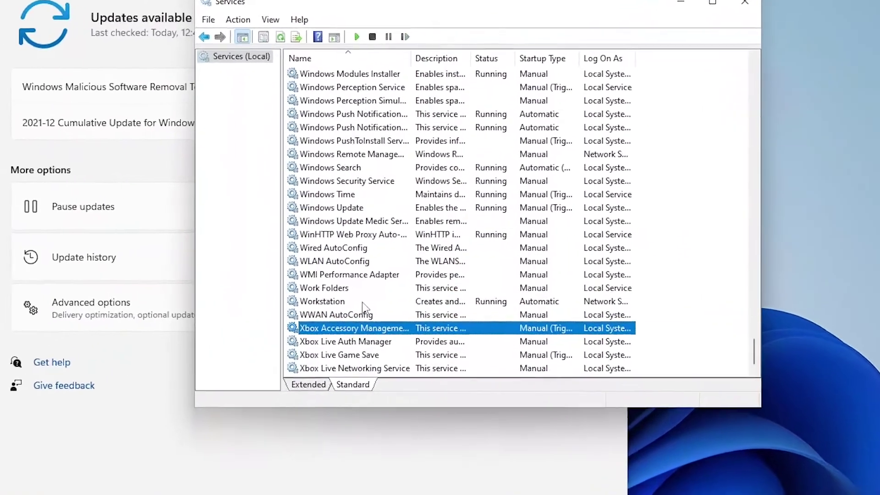
pyautogui.click(332, 209)
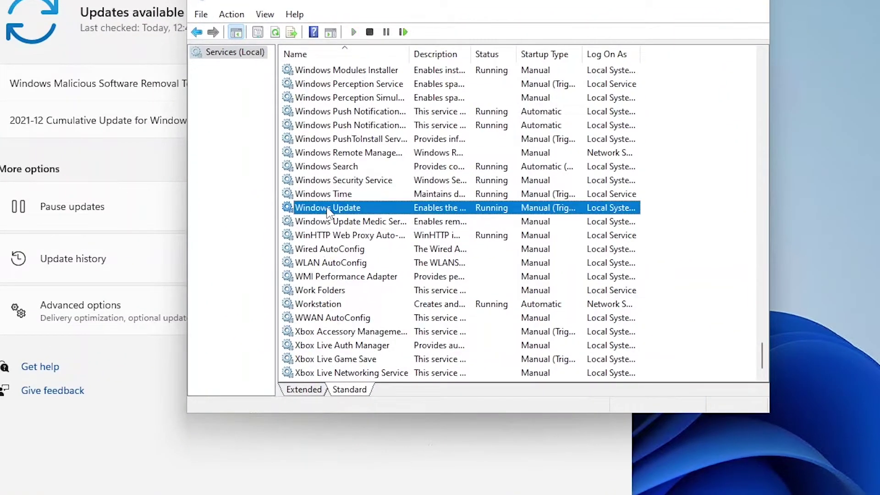
pyautogui.rightClick(328, 209)
pyautogui.click(375, 345)
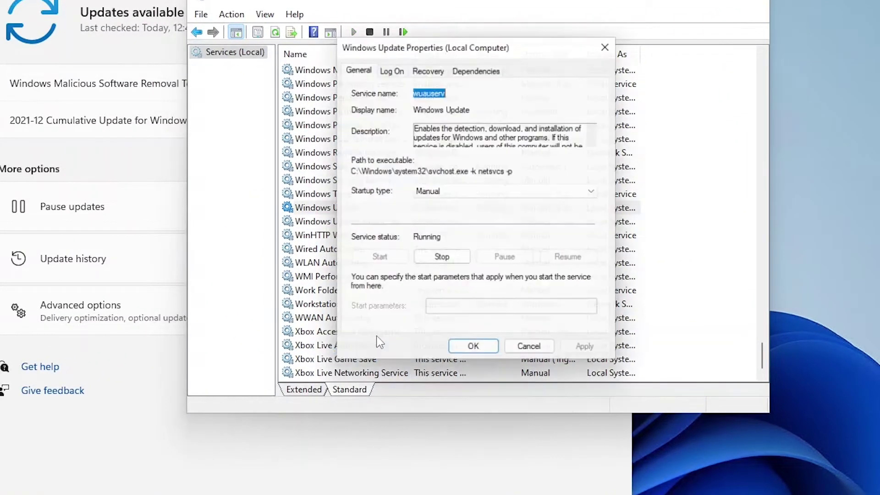
# Set Windows Update's startup type to Disabled, stop the service and confirm with OK
pyautogui.click(446, 192)
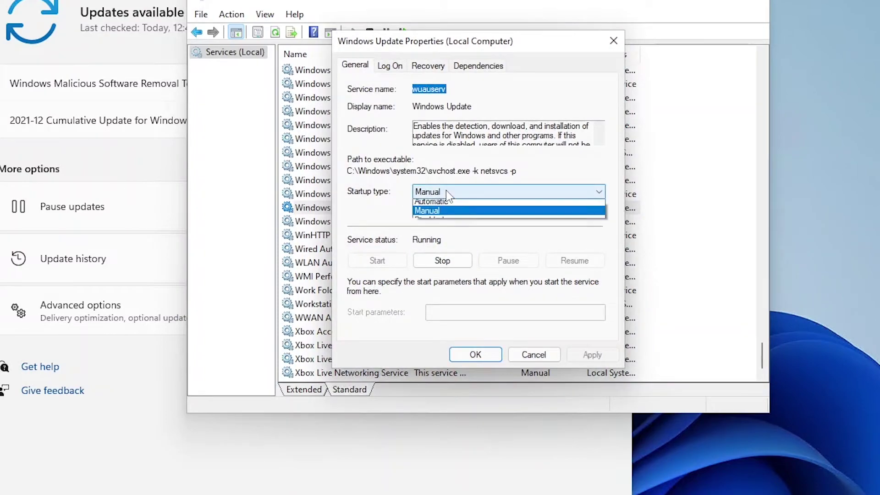
pyautogui.click(429, 230)
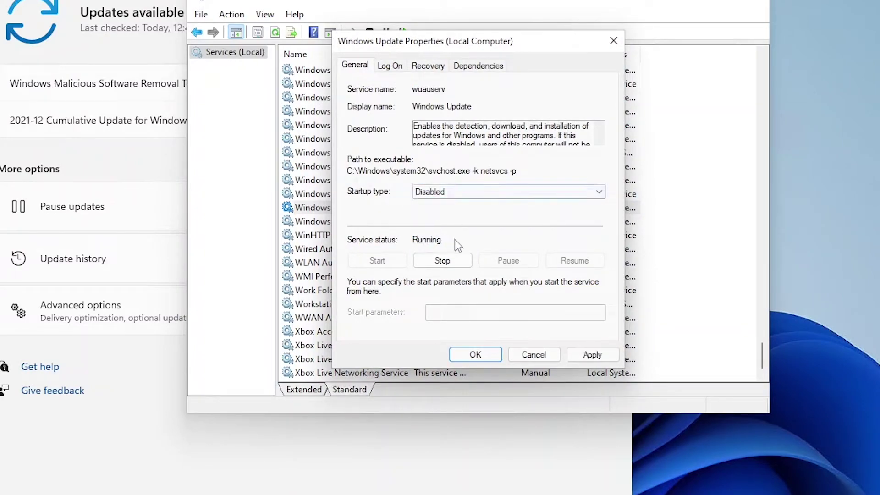
pyautogui.click(443, 260)
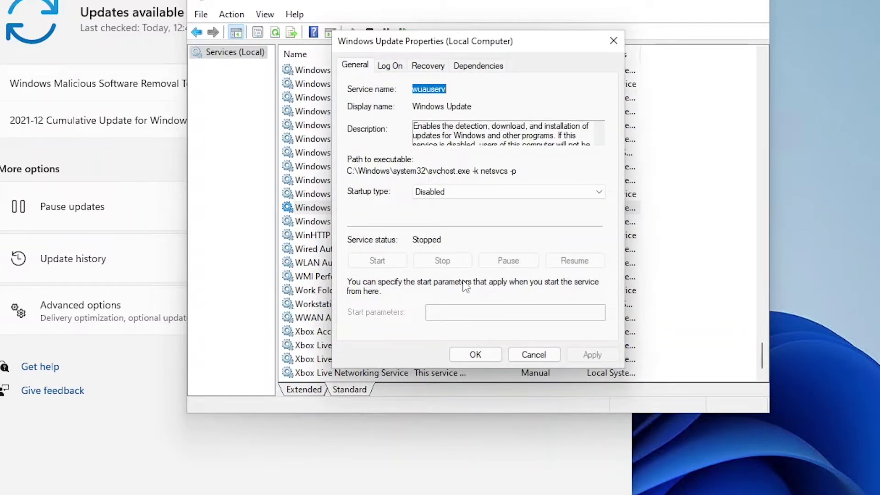
pyautogui.click(476, 354)
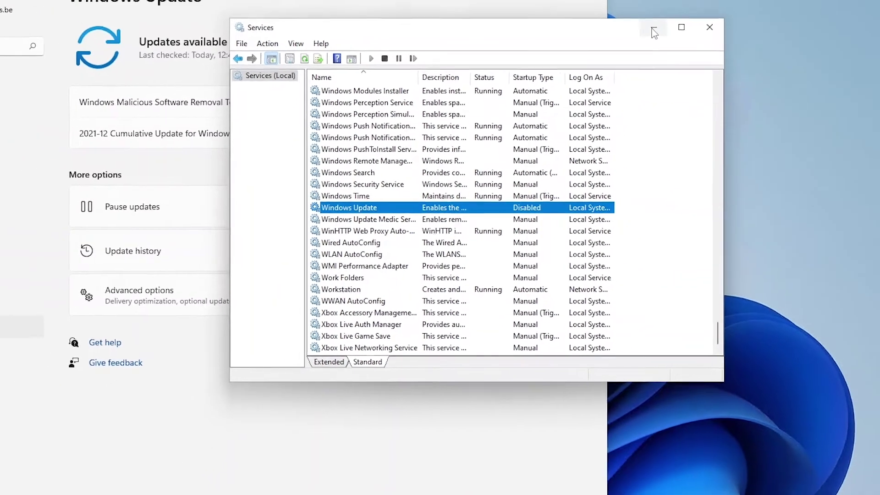
# Minimise Services and reload Windows Update via Privacy & security, revealing the KB5008215 download error
pyautogui.click(642, 2)
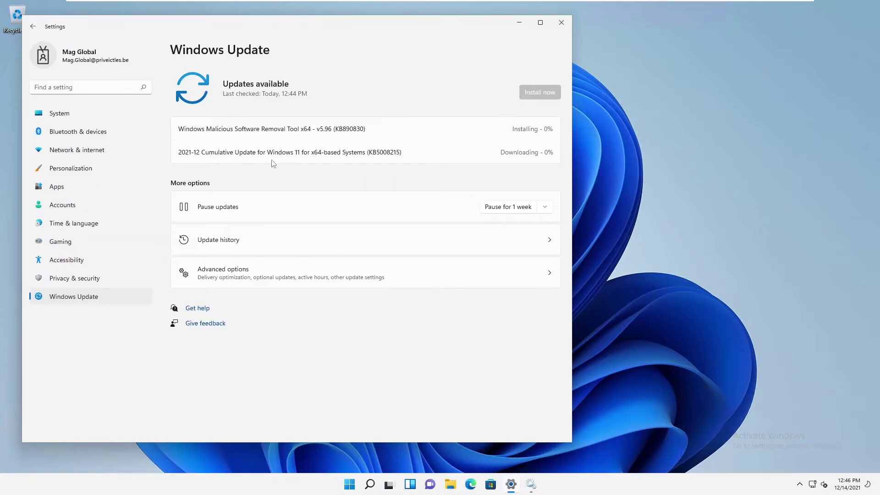
pyautogui.click(83, 286)
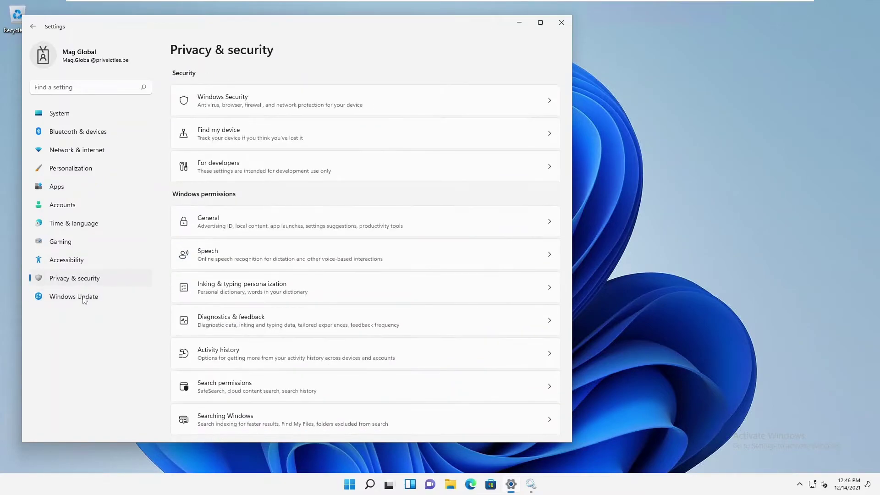
pyautogui.click(83, 301)
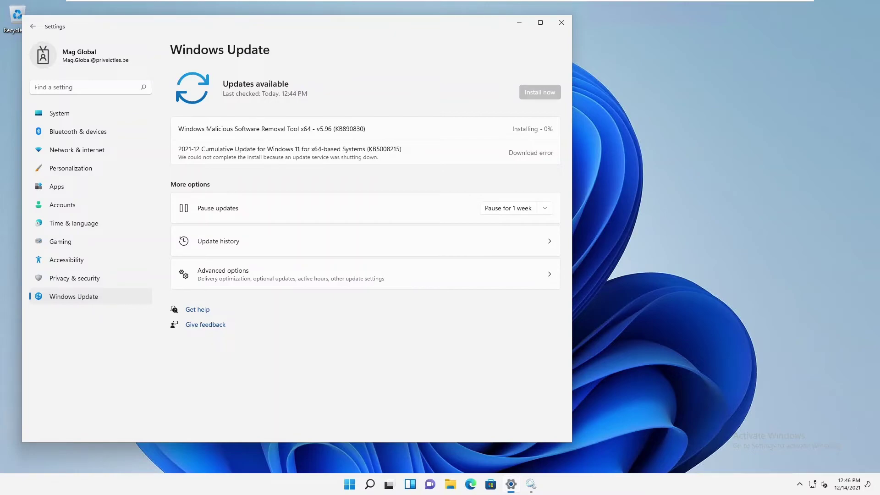
# Set the Windows Update service to Automatic, start it, then retry the update check in Settings
pyautogui.click(531, 485)
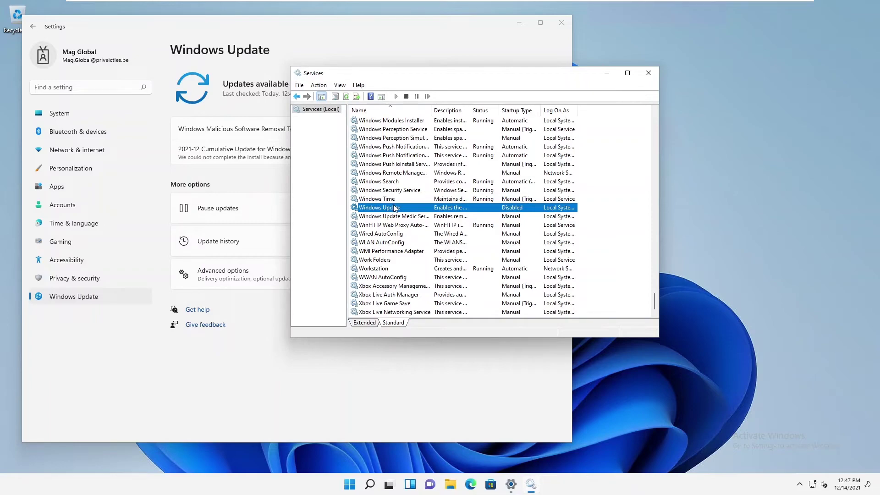
pyautogui.doubleClick(394, 208)
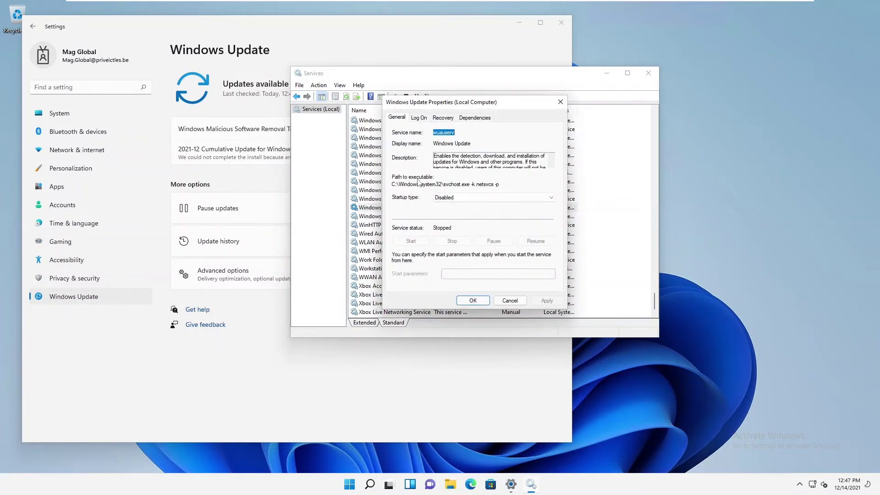
pyautogui.click(475, 199)
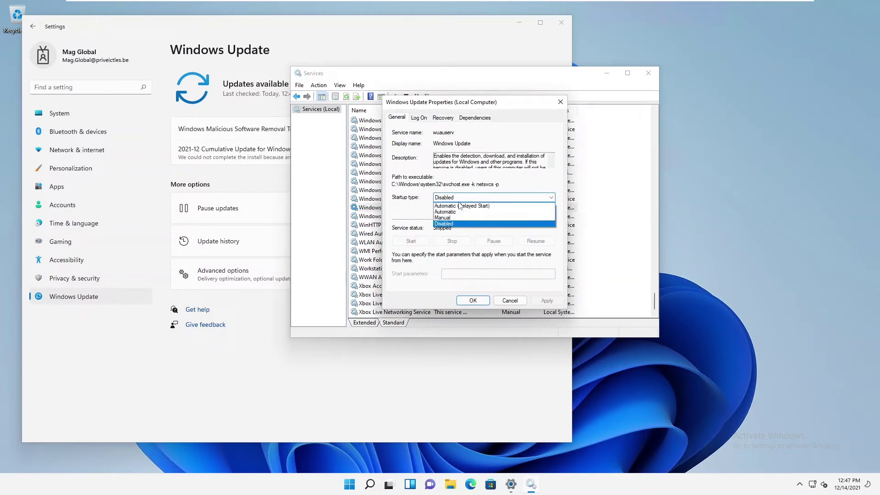
pyautogui.click(454, 212)
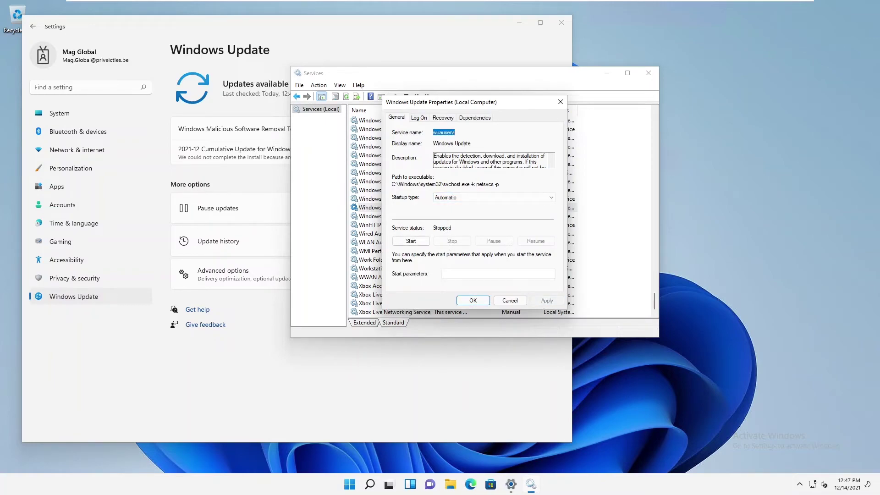
pyautogui.click(417, 243)
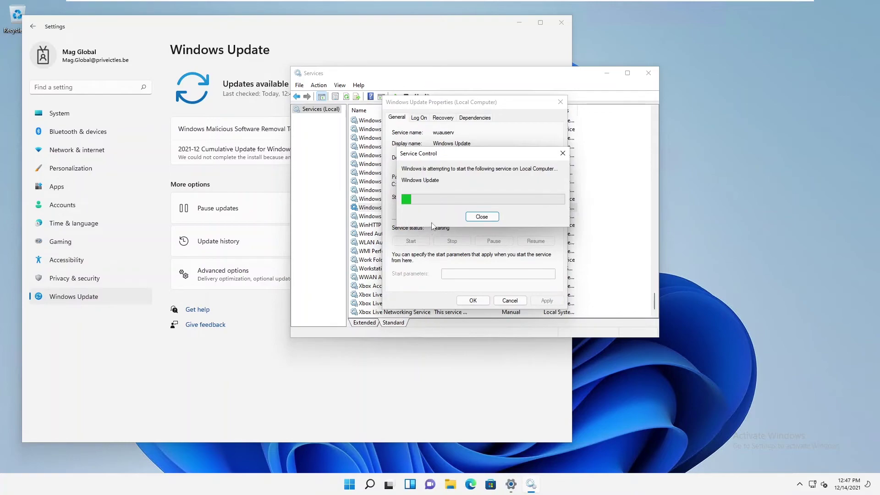
pyautogui.click(473, 301)
pyautogui.click(607, 73)
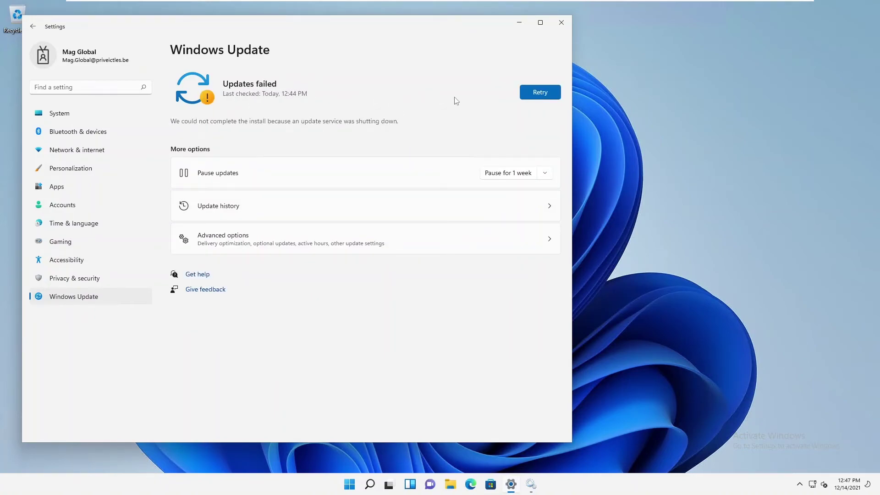
pyautogui.click(539, 90)
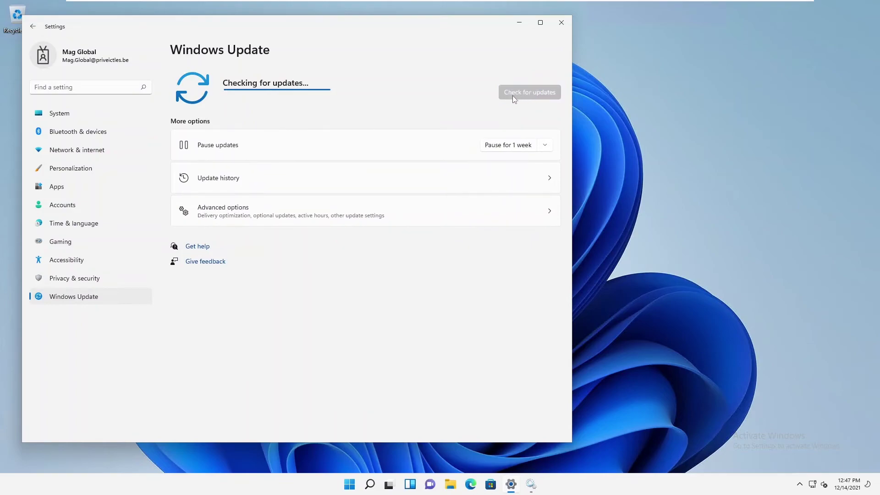